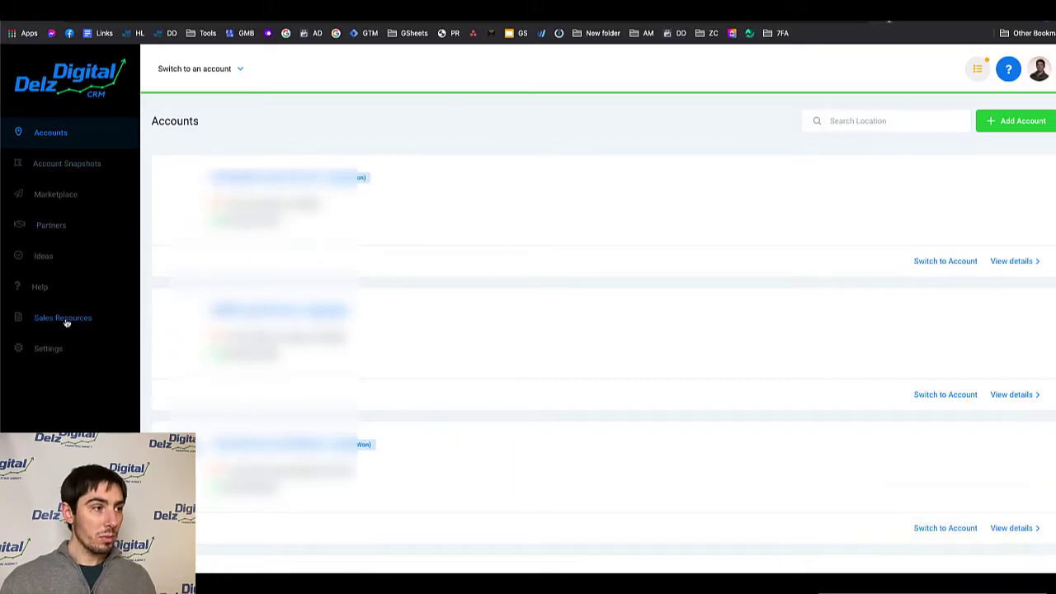
# Step: Open the agency settings and locate the API Domain field
pyautogui.click(47, 353)
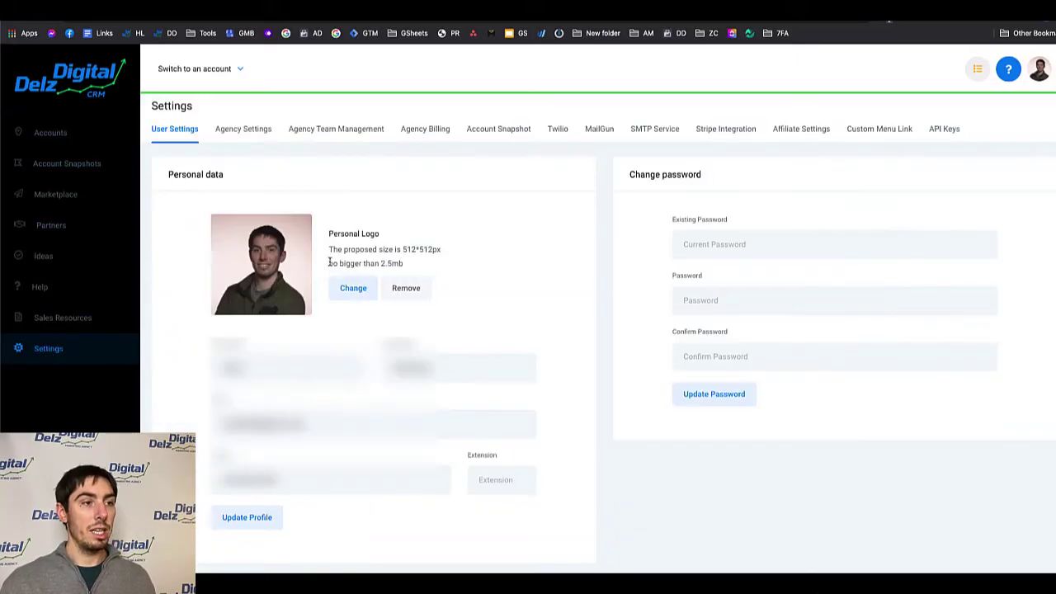
pyautogui.click(249, 132)
pyautogui.scroll(-5, 265, 358)
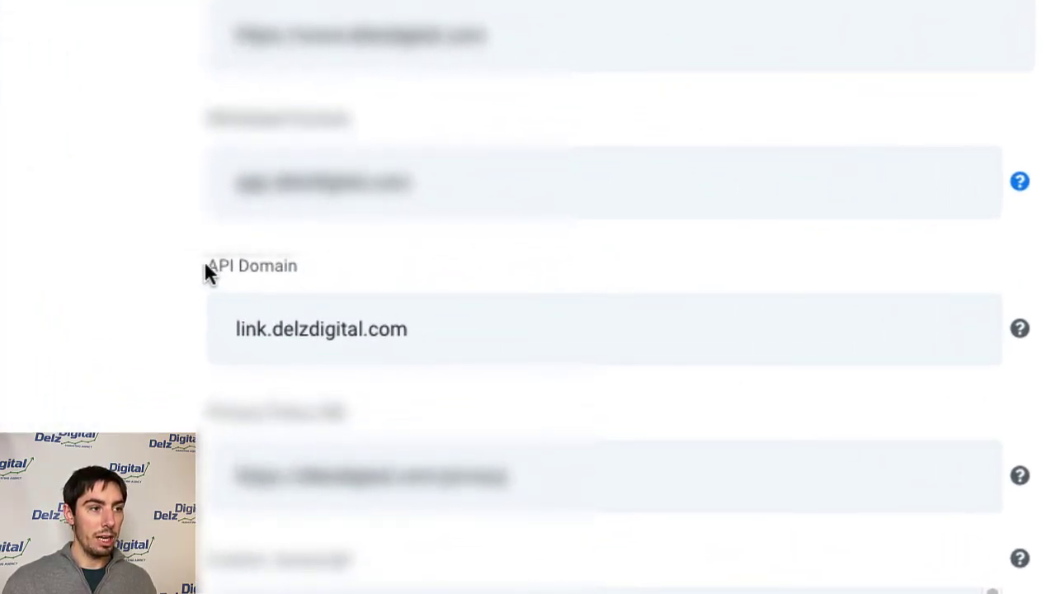
# Step: Examine the API Domain's subdomain and root domain, and read the help hint about its required CNAME record
pyautogui.click(345, 275)
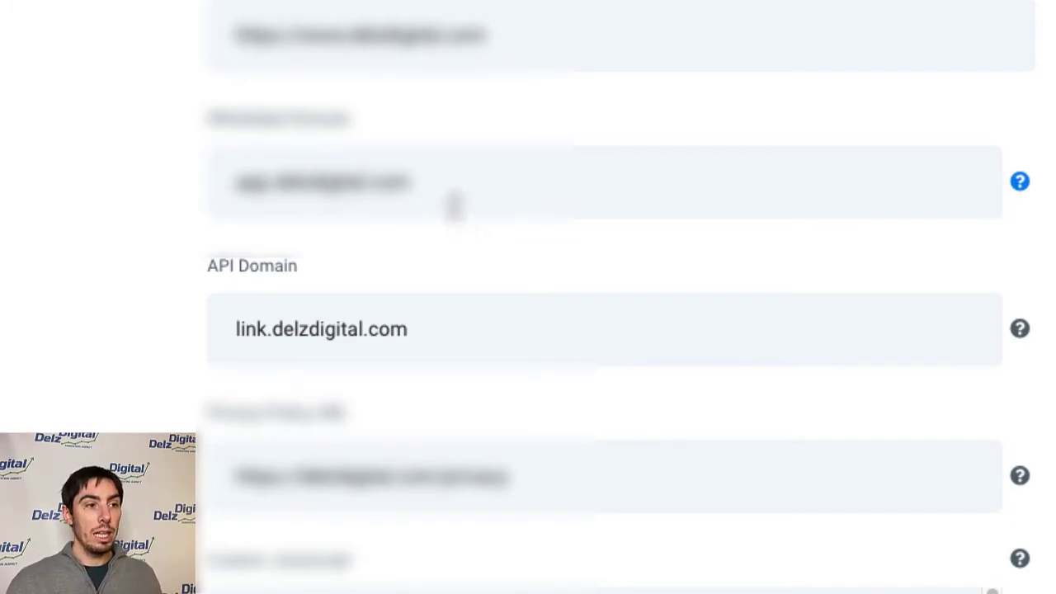
pyautogui.click(442, 185)
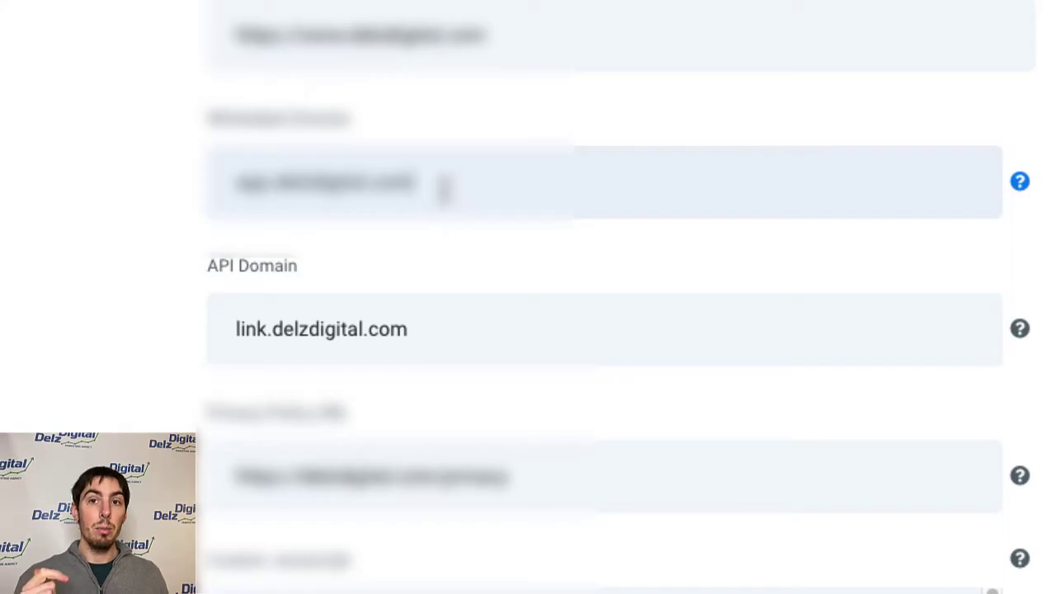
pyautogui.moveTo(312, 279); pyautogui.dragTo(201, 264)
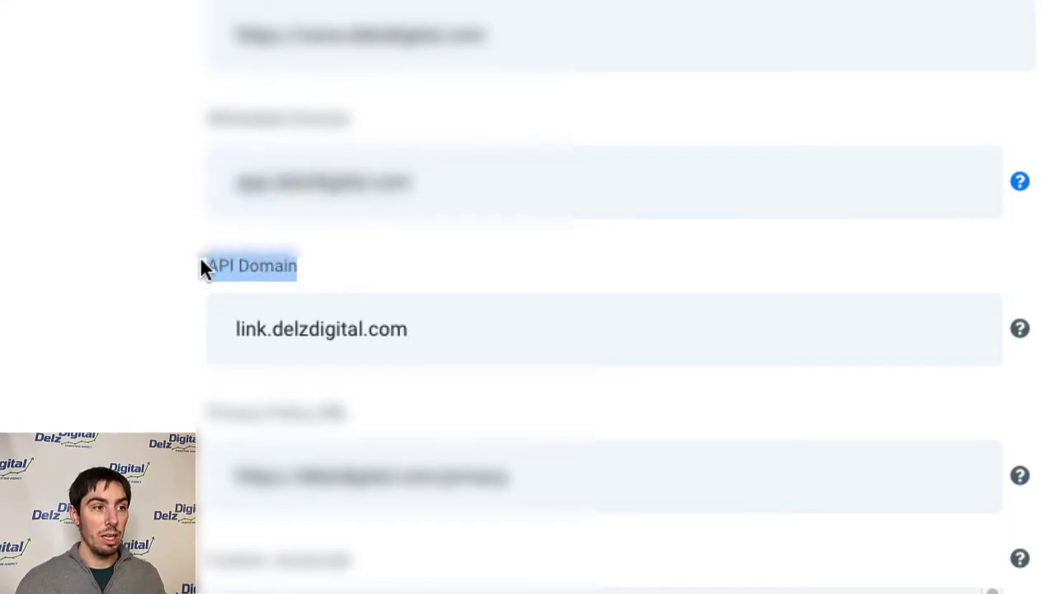
pyautogui.click(396, 294)
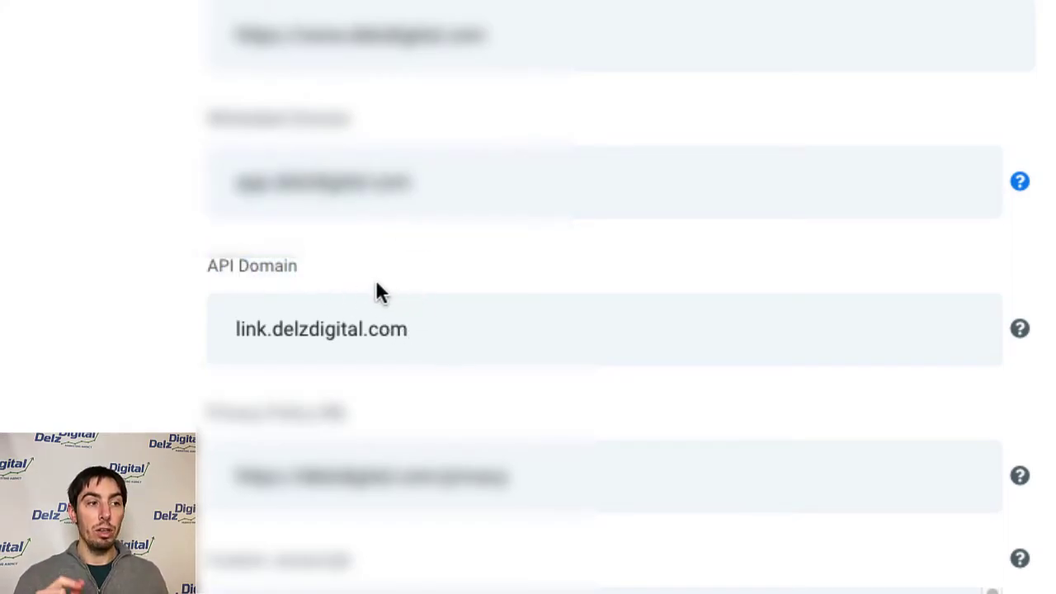
pyautogui.click(427, 329)
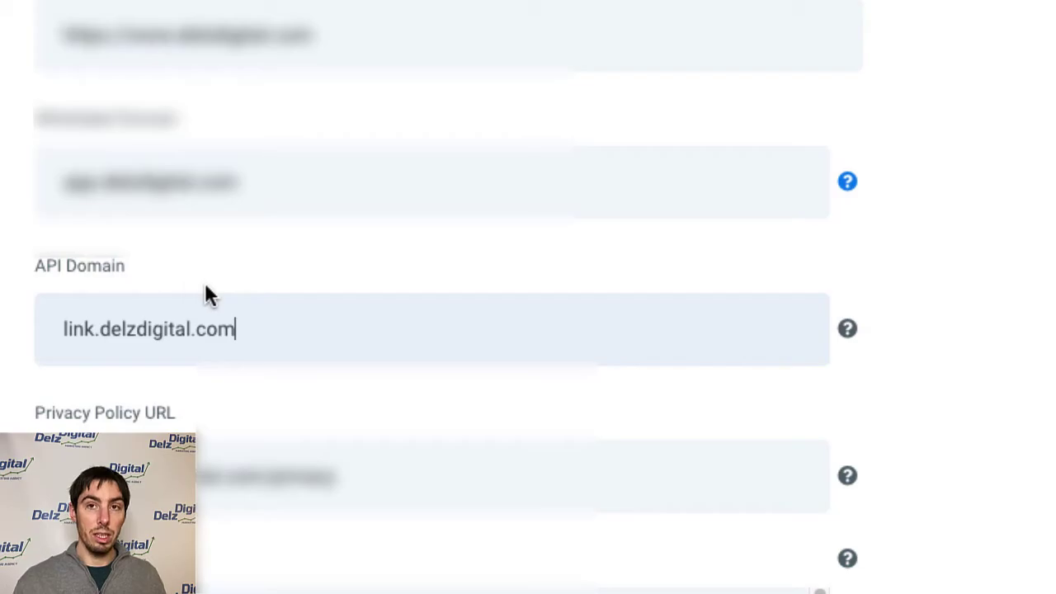
pyautogui.moveTo(848, 335)
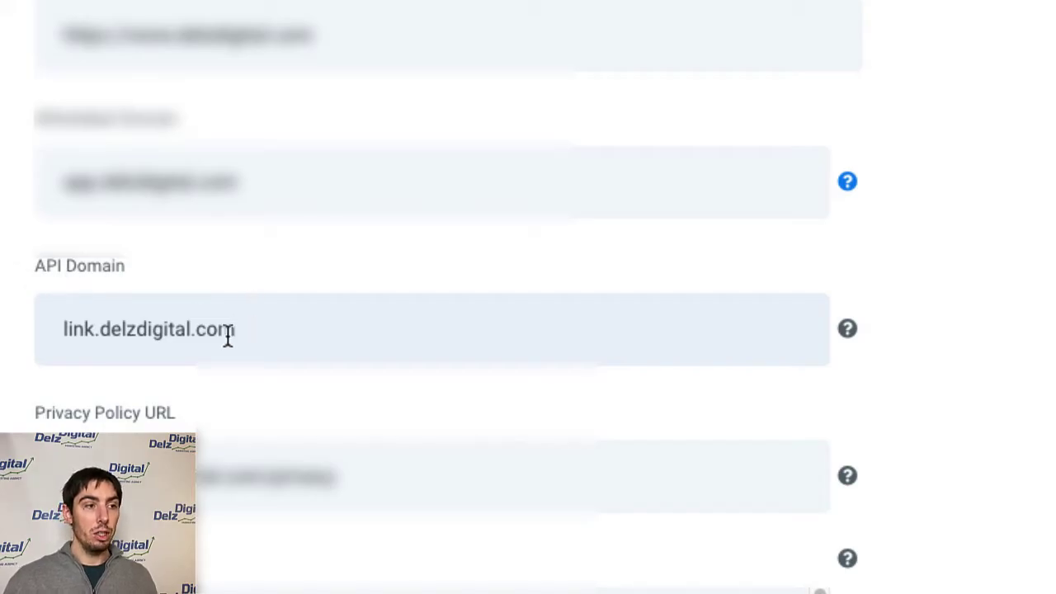
pyautogui.moveTo(100, 330); pyautogui.dragTo(261, 328)
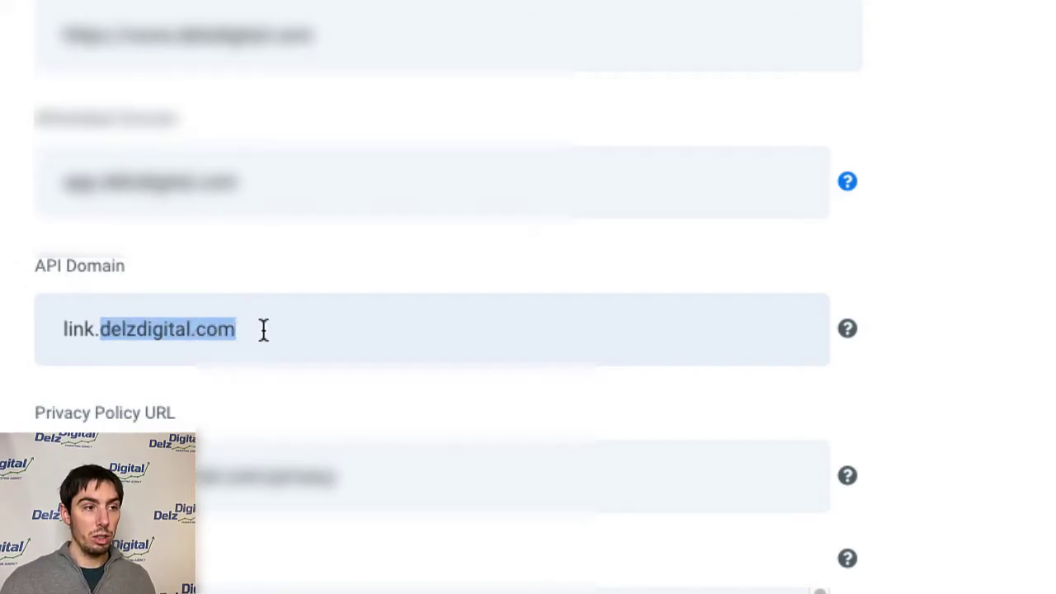
pyautogui.click(139, 350)
pyautogui.moveTo(96, 329); pyautogui.dragTo(59, 327)
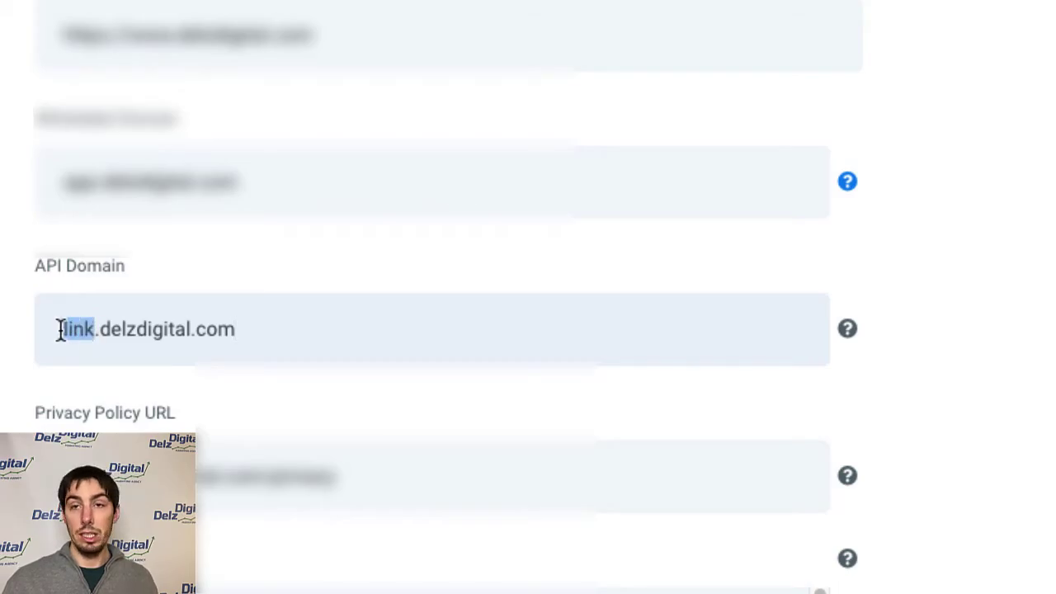
pyautogui.click(330, 342)
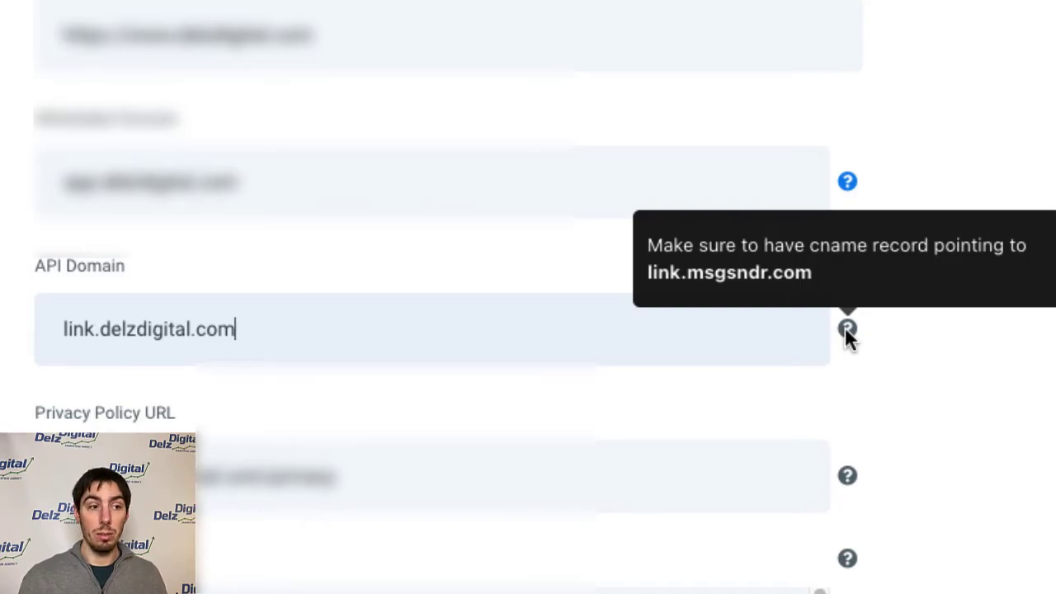
pyautogui.moveTo(236, 332); pyautogui.dragTo(24, 322)
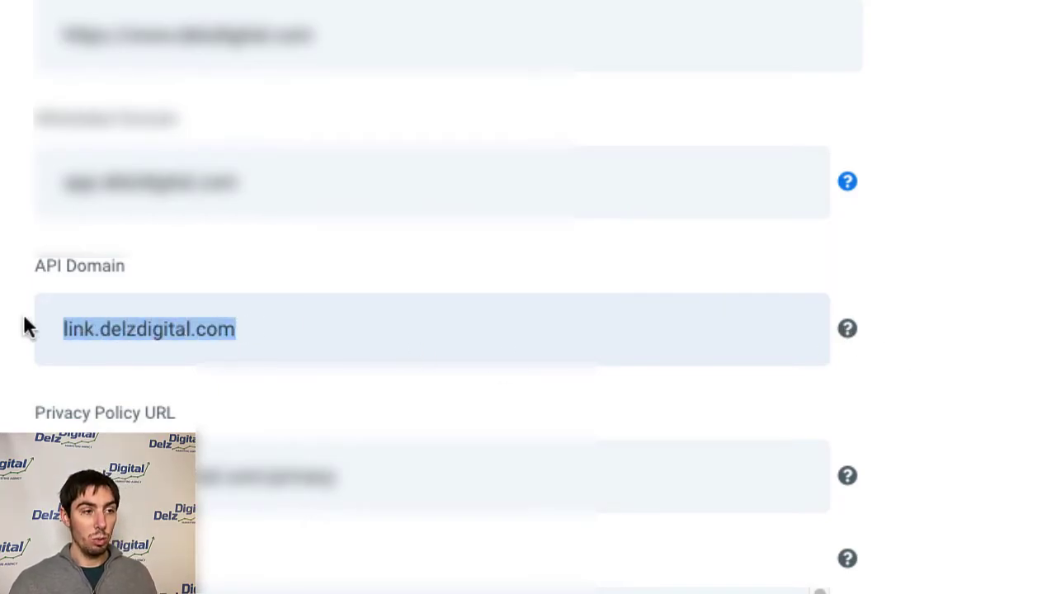
pyautogui.press('Right')
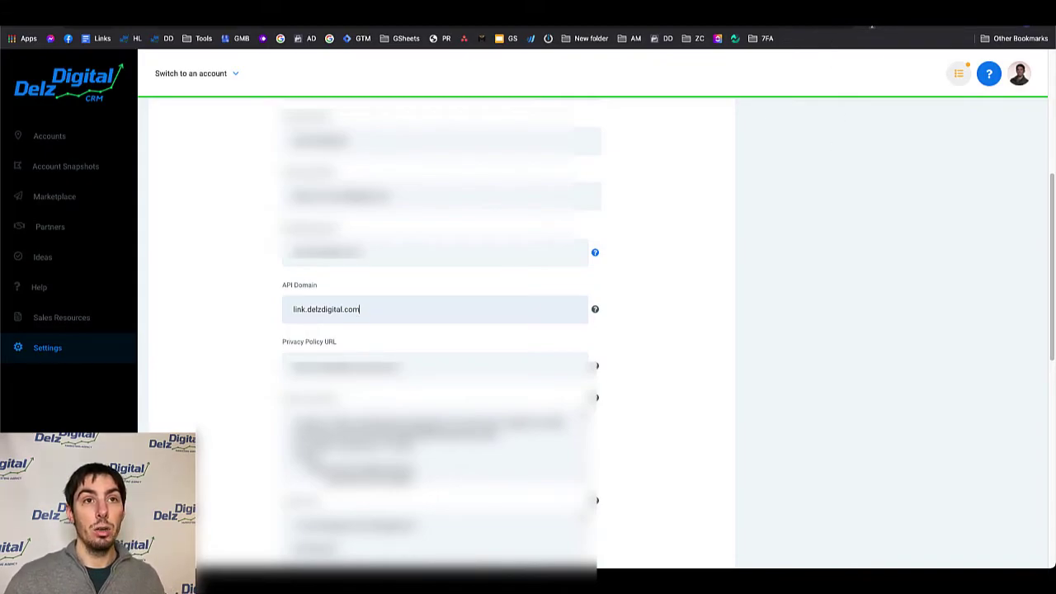
# Step: Switch to Namecheap and add a new CNAME record to the advanced DNS host records of godelzdigital.com
pyautogui.click(907, 20)
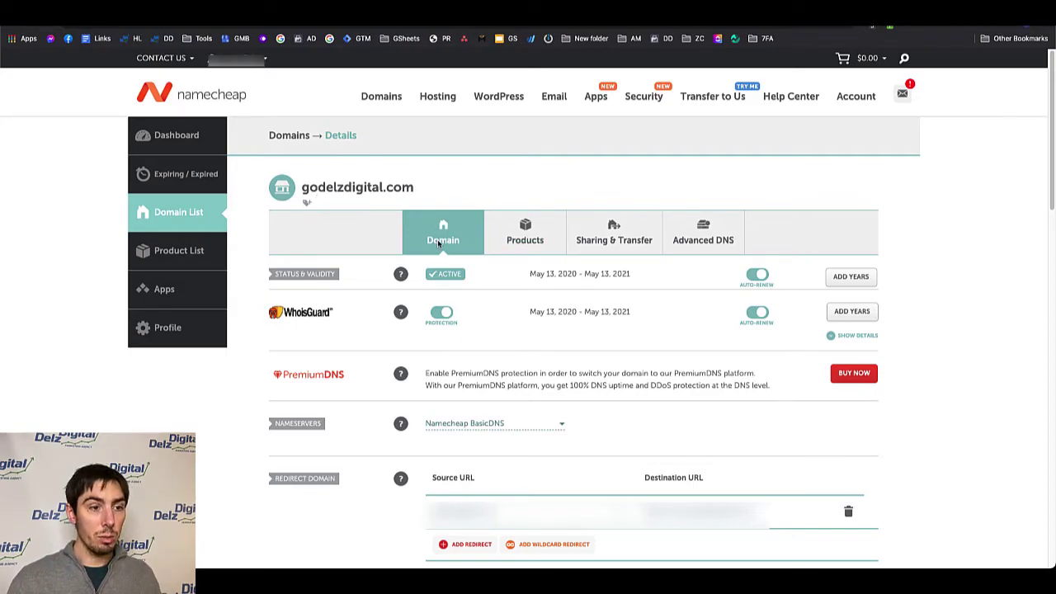
pyautogui.click(701, 241)
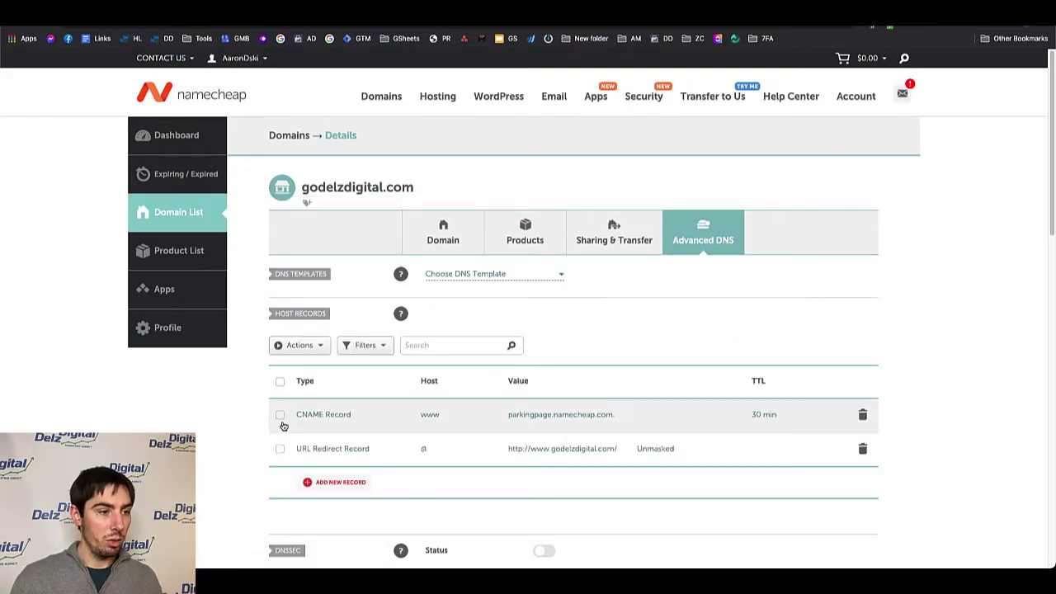
pyautogui.click(341, 485)
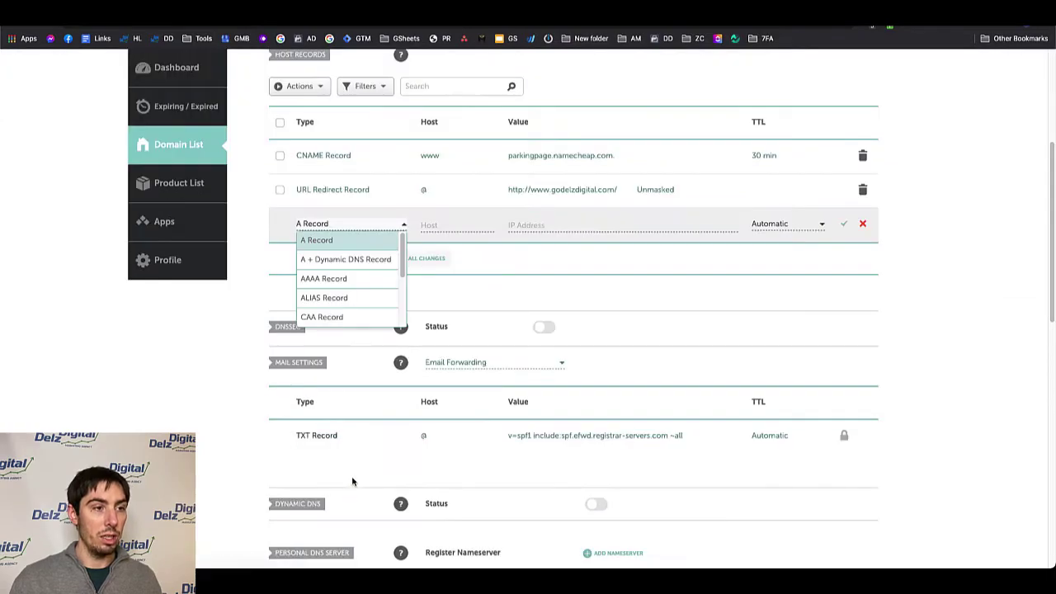
pyautogui.scroll(-3, 337, 291)
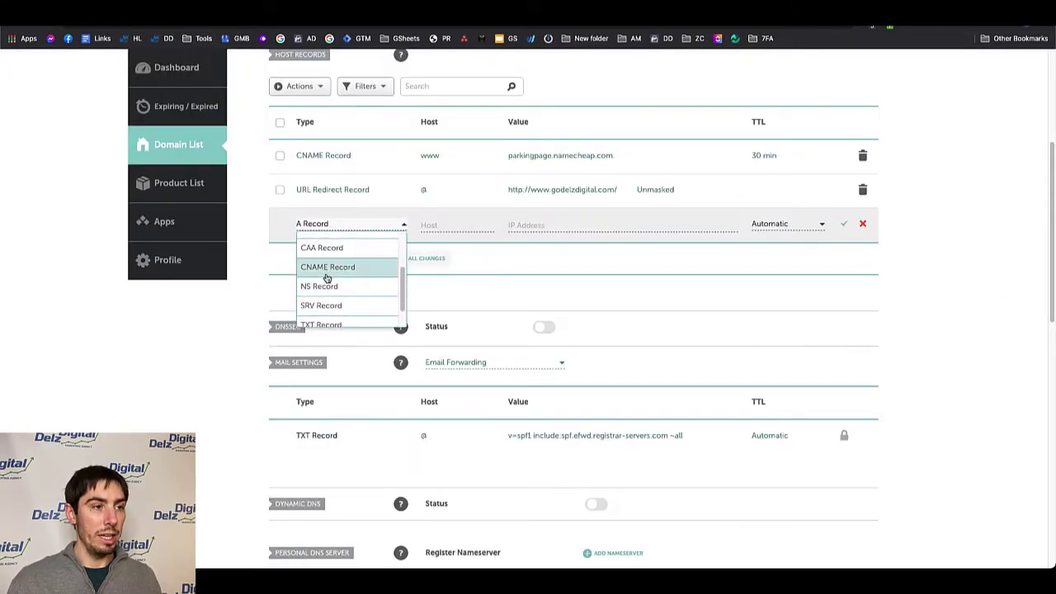
pyautogui.click(328, 269)
# Step: Set the new CNAME record's host to link.godelzdigital.com
pyautogui.click(450, 226)
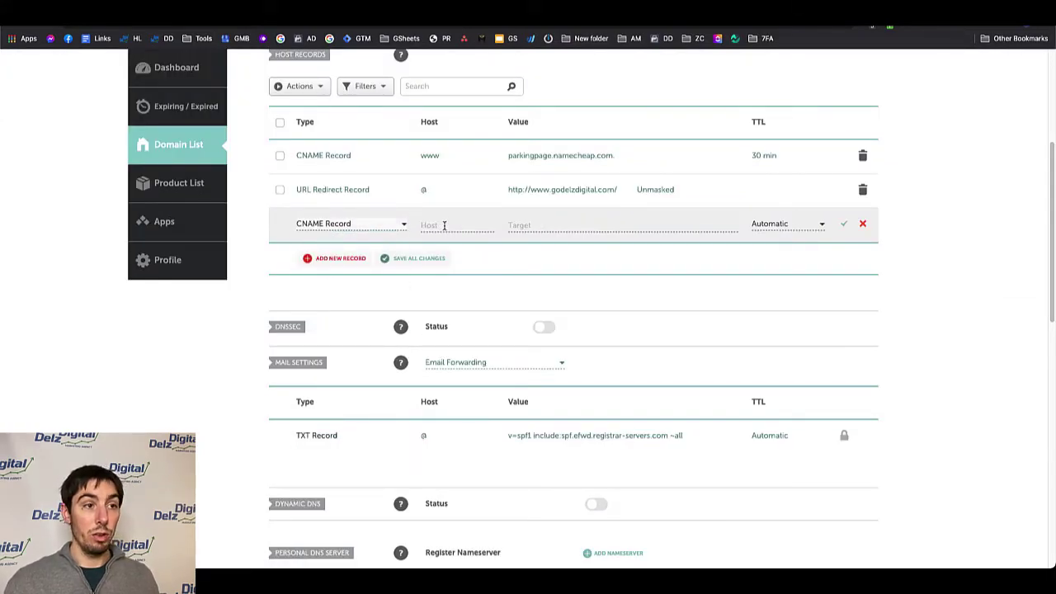
pyautogui.write('lin')
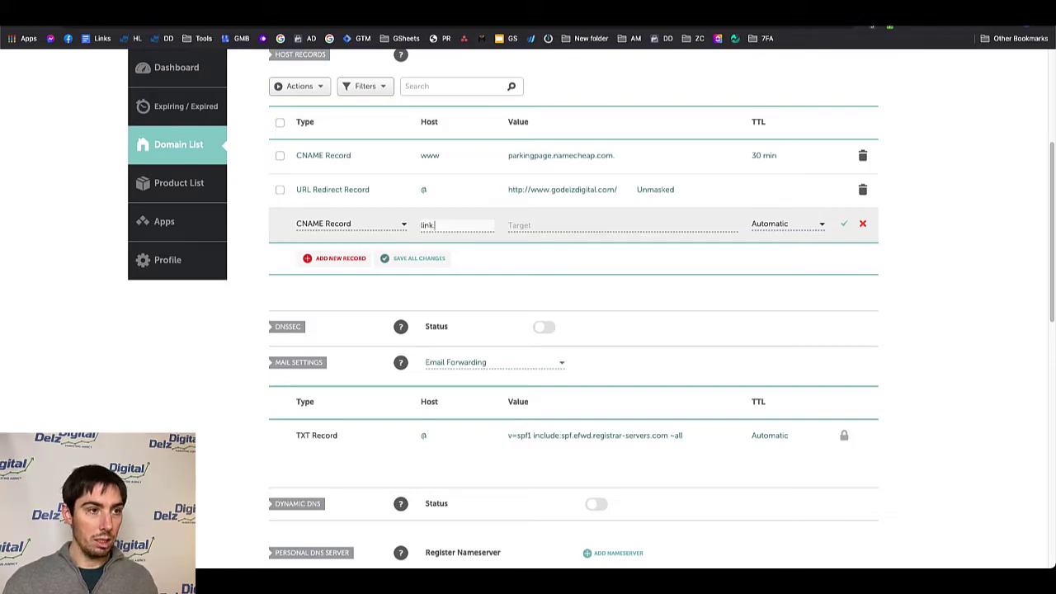
pyautogui.write('k')
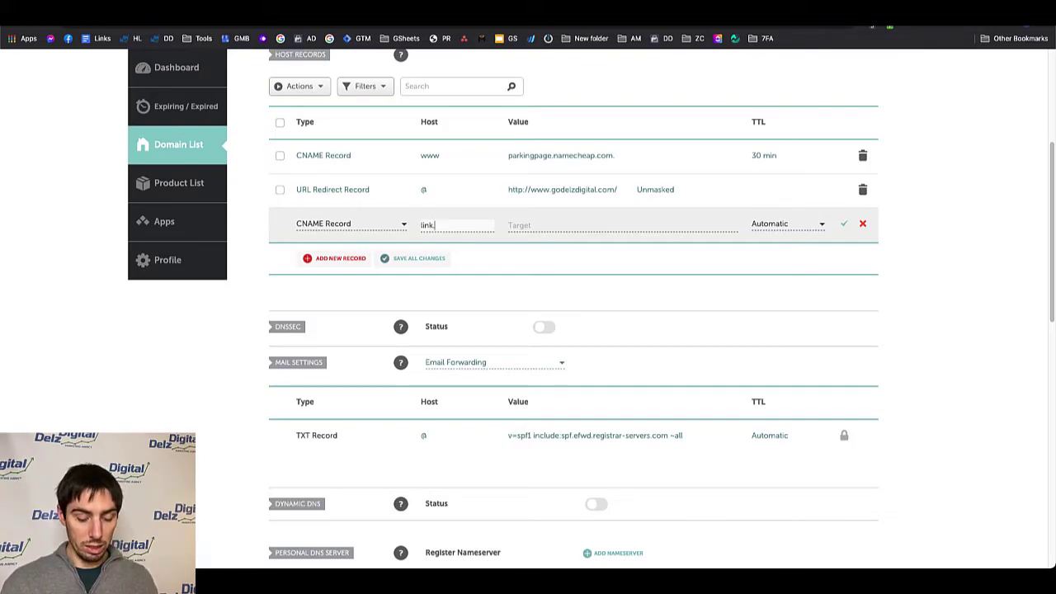
pyautogui.write('.godelzdigital.com')
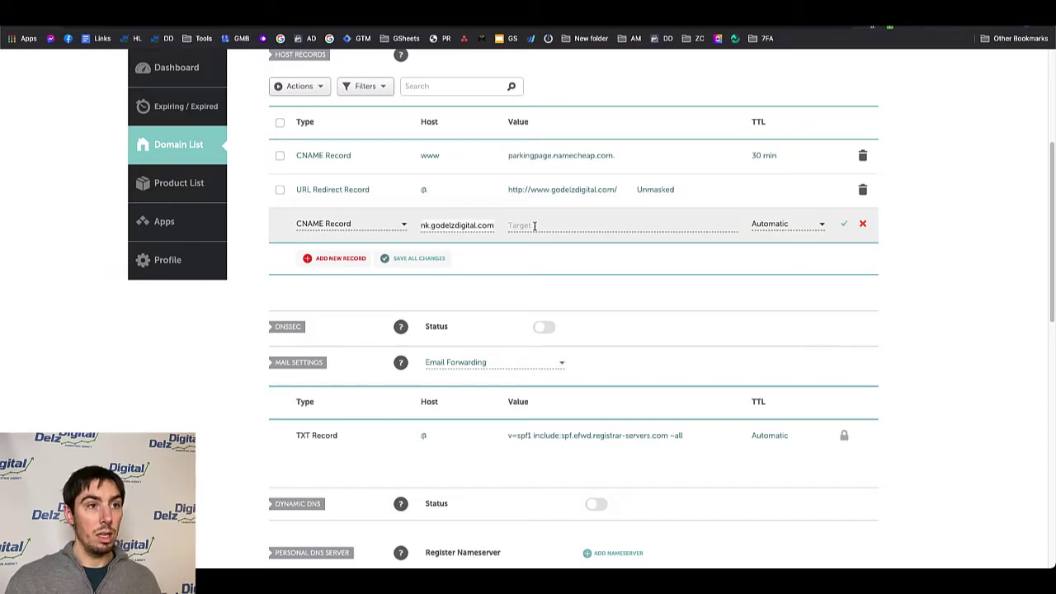
# Step: Set the CNAME record's target to link.msgsndr.com, check it against the API Domain hint, and save the record
pyautogui.click(535, 225)
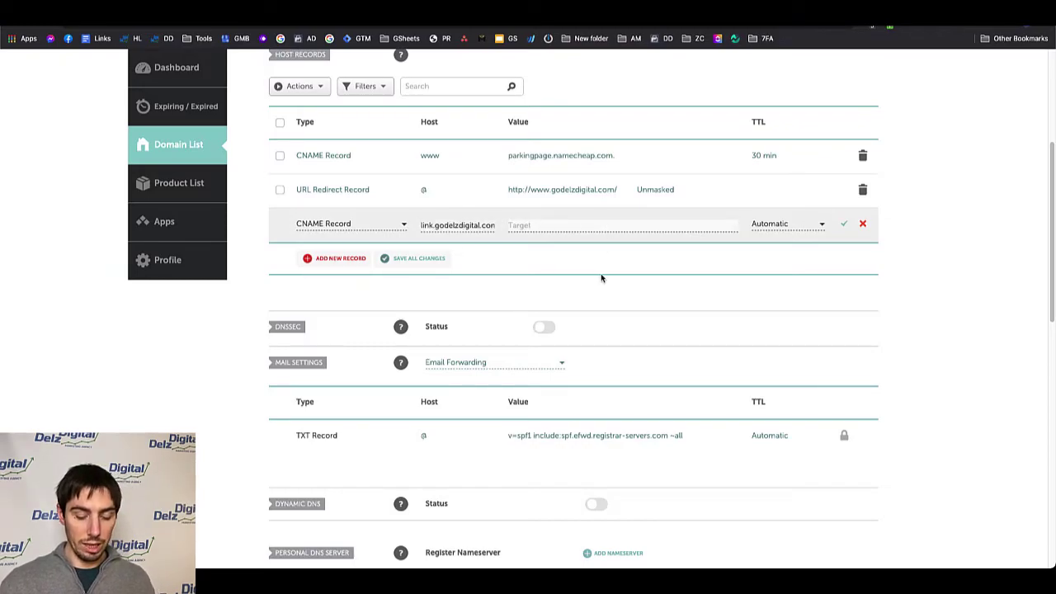
pyautogui.write('link.ms')
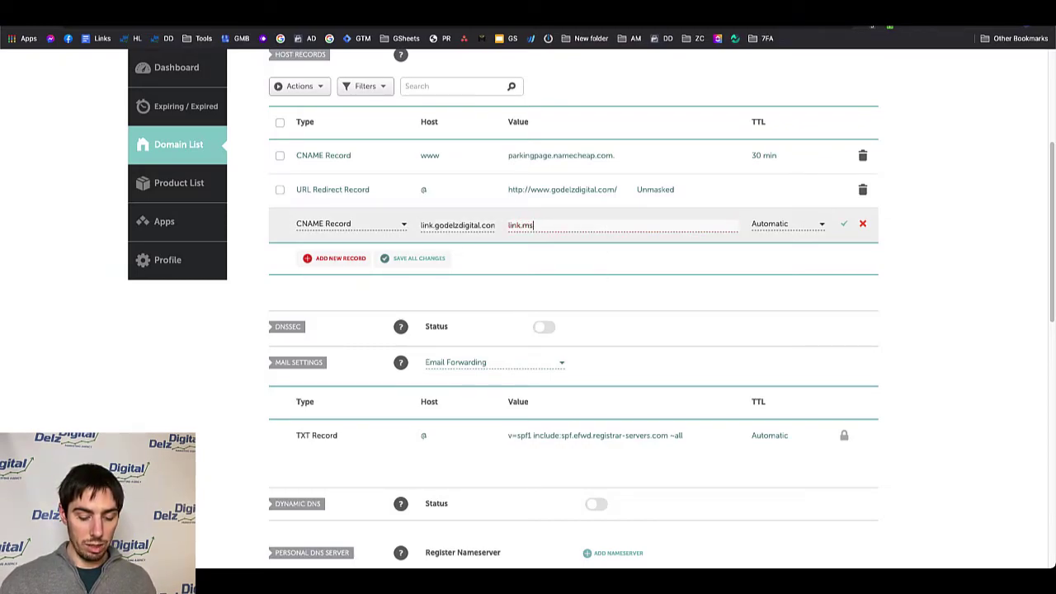
pyautogui.write('gsnd')
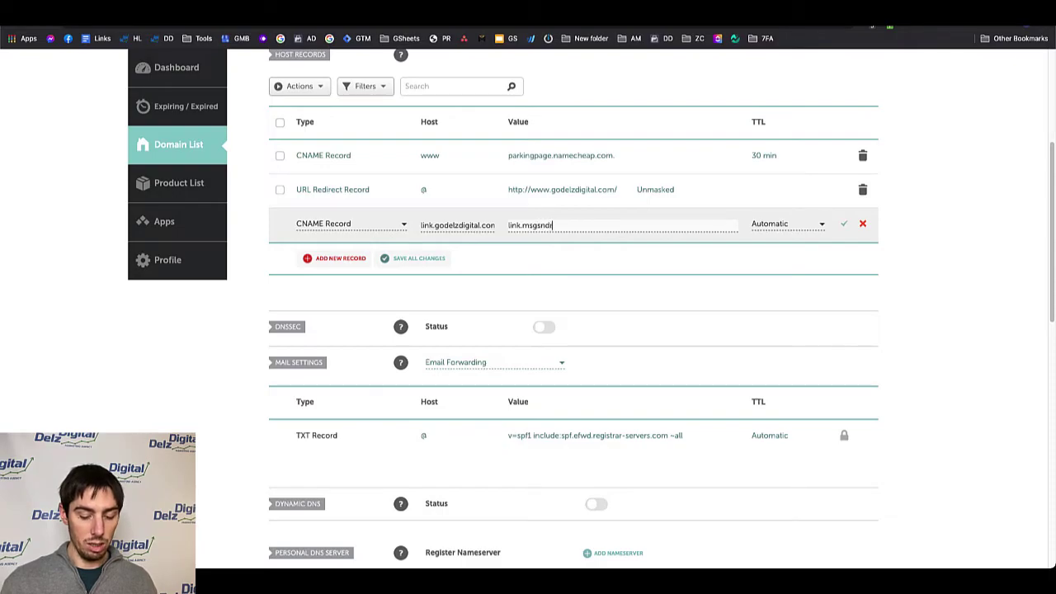
pyautogui.write('r.com')
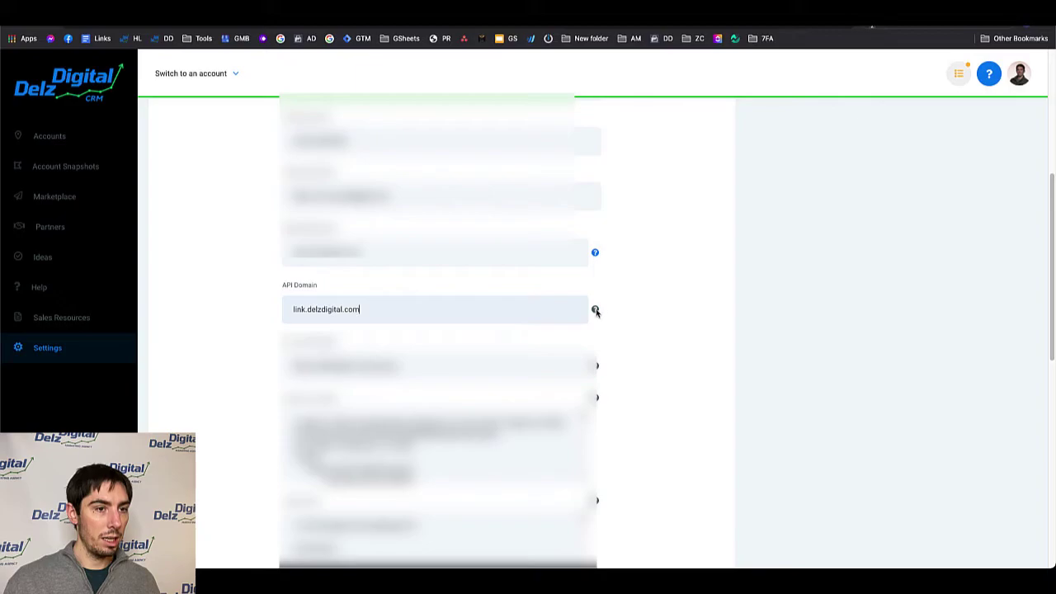
pyautogui.moveTo(596, 310)
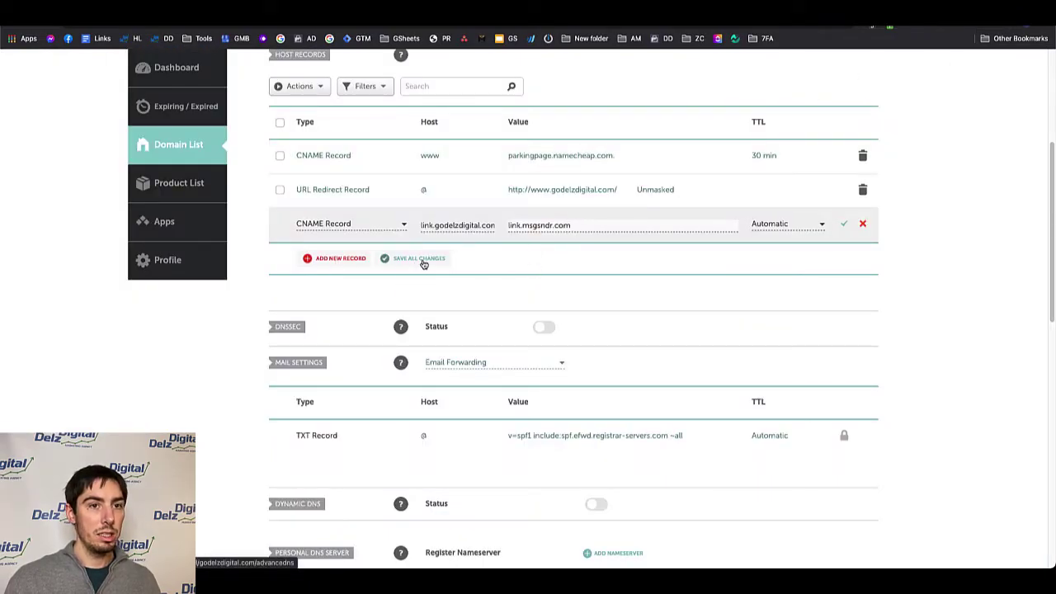
pyautogui.click(846, 226)
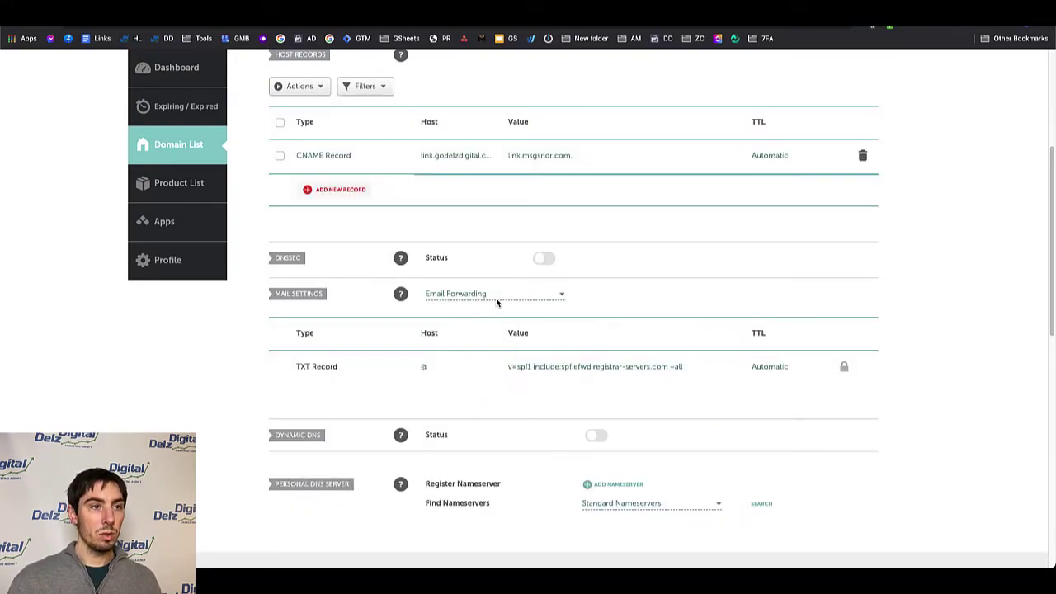
pyautogui.scroll(2, 492, 248)
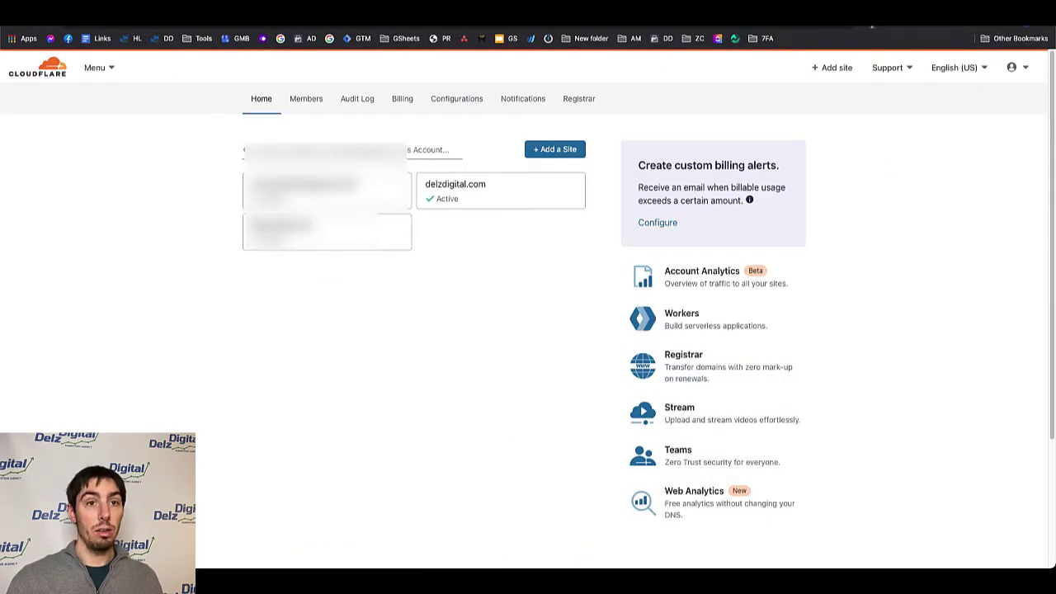
# Step: Switch to Cloudflare and start a new CNAME record in the DNS management of delzdigital.com
pyautogui.click(479, 196)
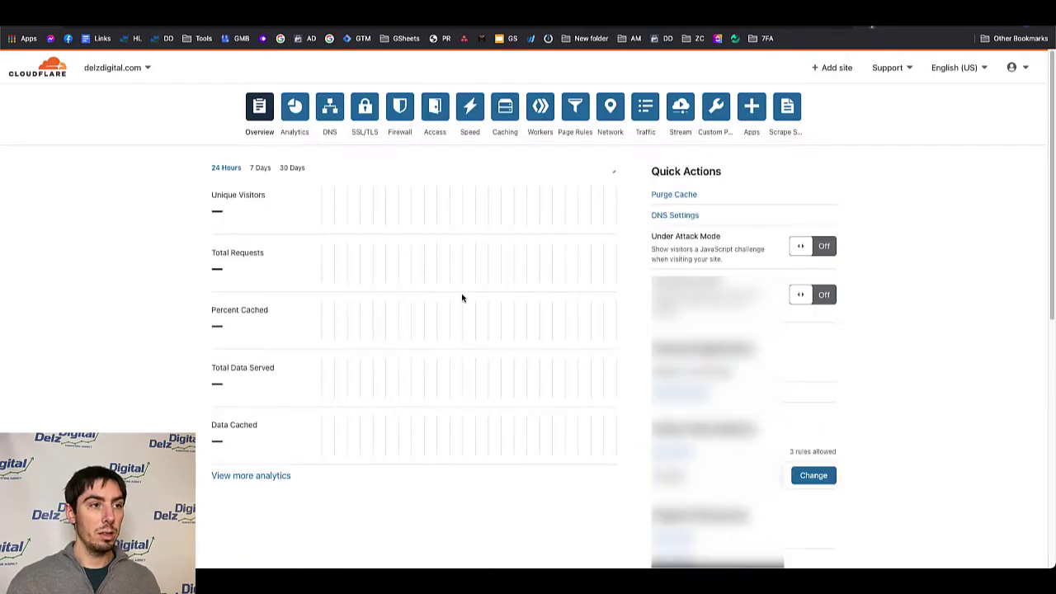
pyautogui.click(334, 100)
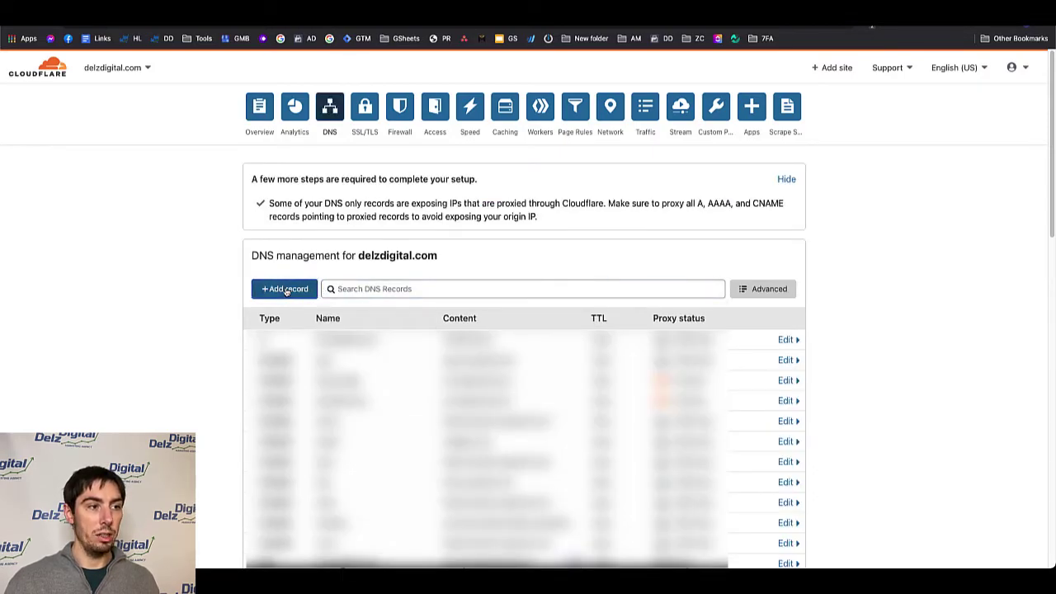
pyautogui.click(285, 290)
pyautogui.click(283, 355)
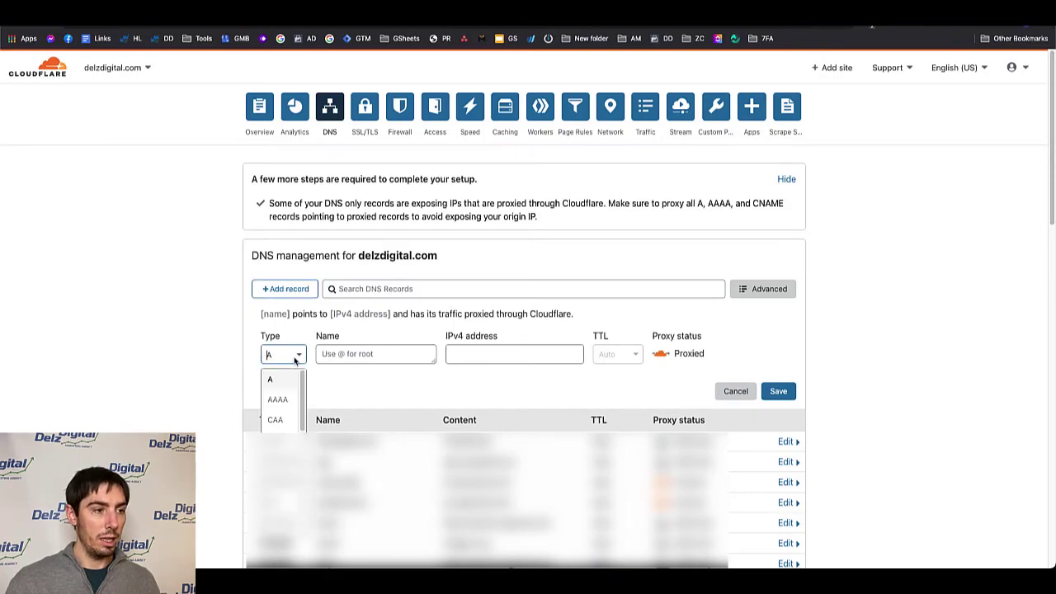
pyautogui.click(278, 459)
# Step: Set the new CNAME record's name to link and check the full subdomain in the record preview
pyautogui.click(356, 355)
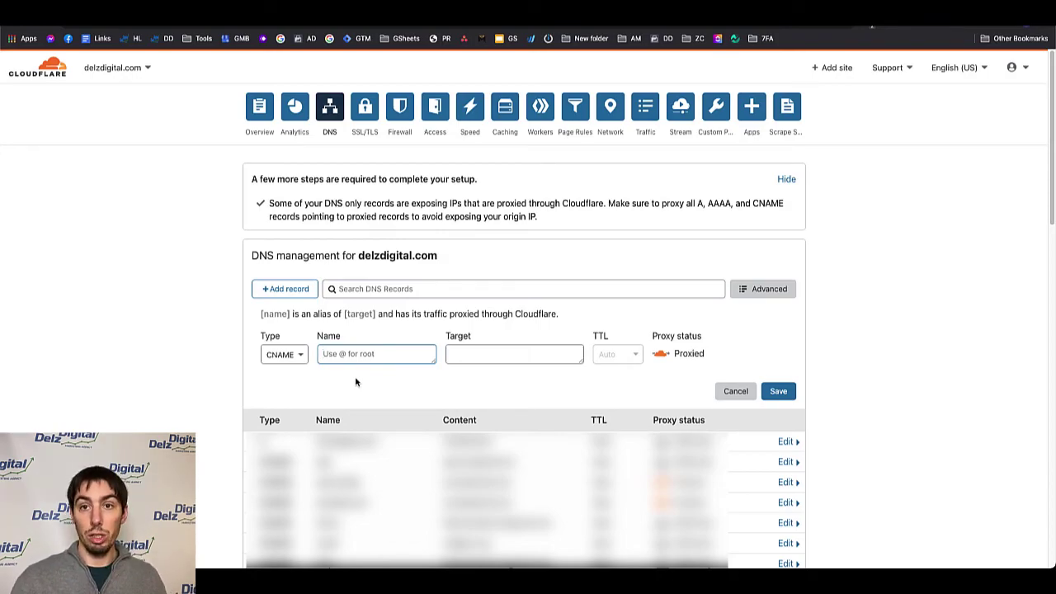
pyautogui.write('link')
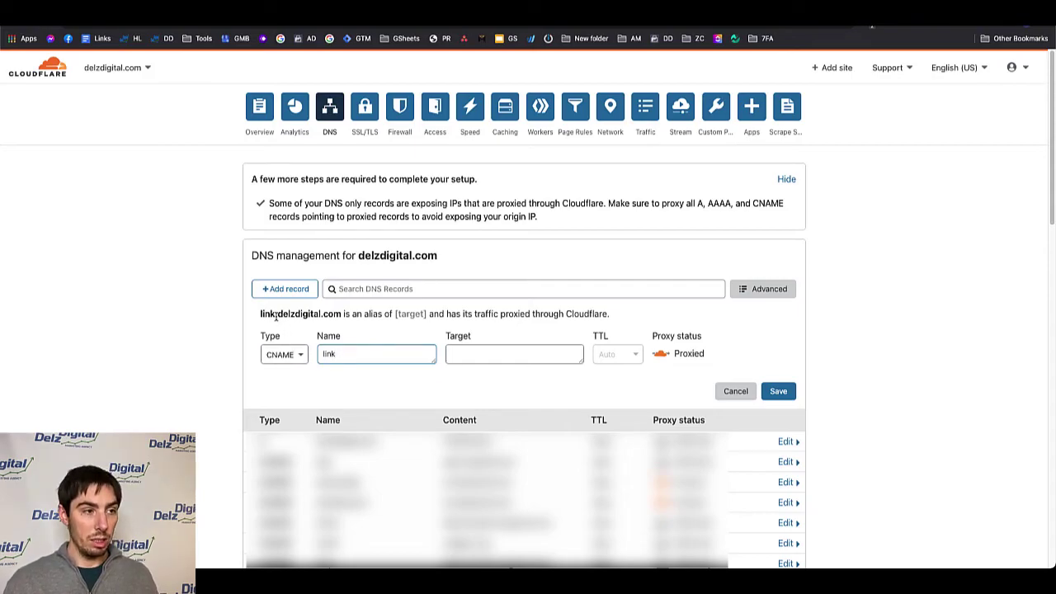
pyautogui.moveTo(278, 314); pyautogui.dragTo(340, 314)
pyautogui.click(345, 388)
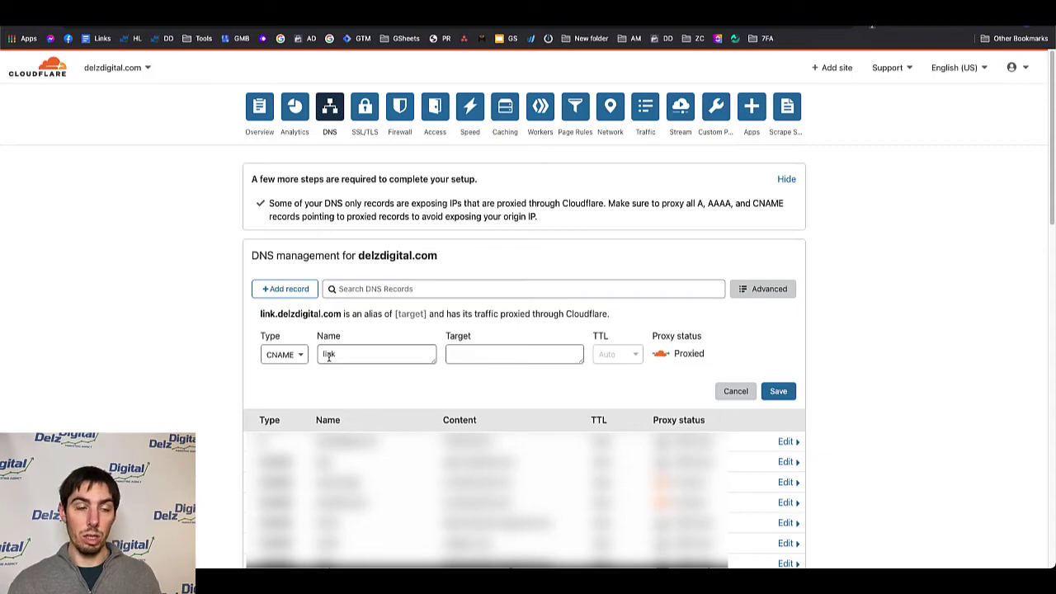
# Step: Set the CNAME record's target to link.msgsndr.com and its proxy status to DNS only, comparing it with the existing link record
pyautogui.click(532, 357)
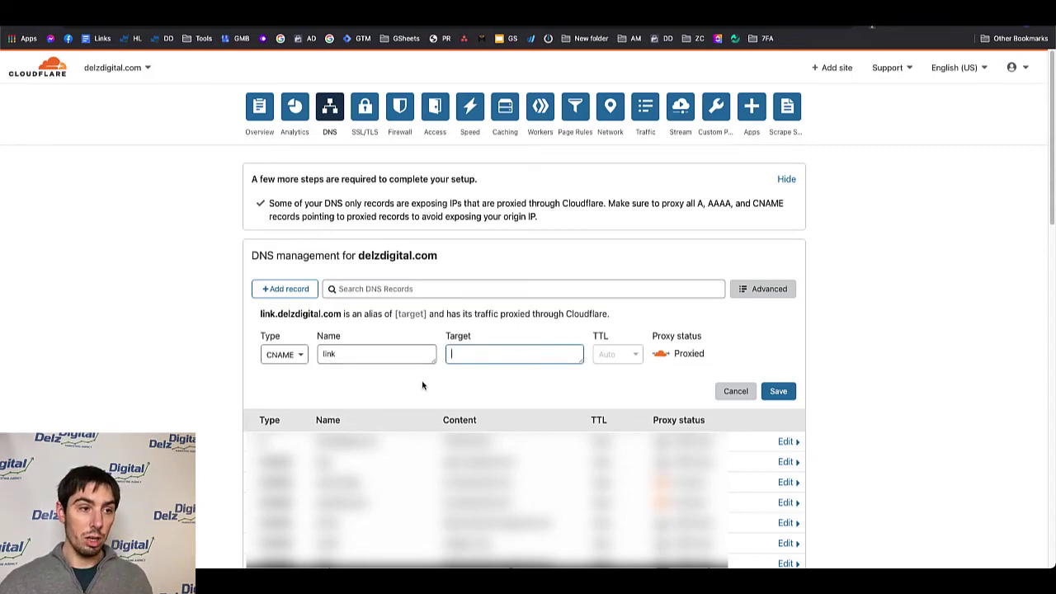
pyautogui.write('link.')
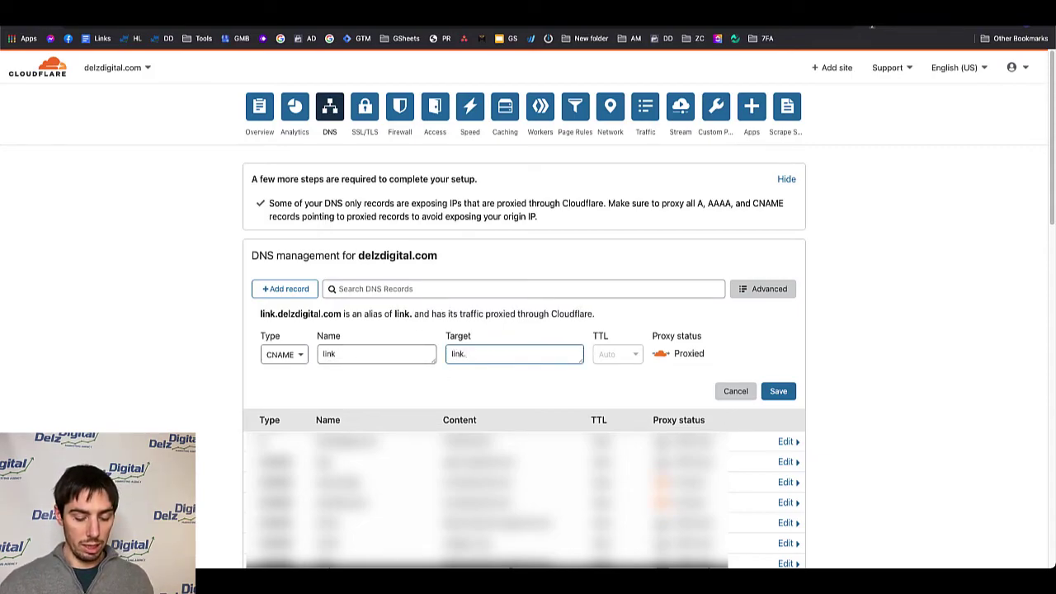
pyautogui.write('msgsnd')
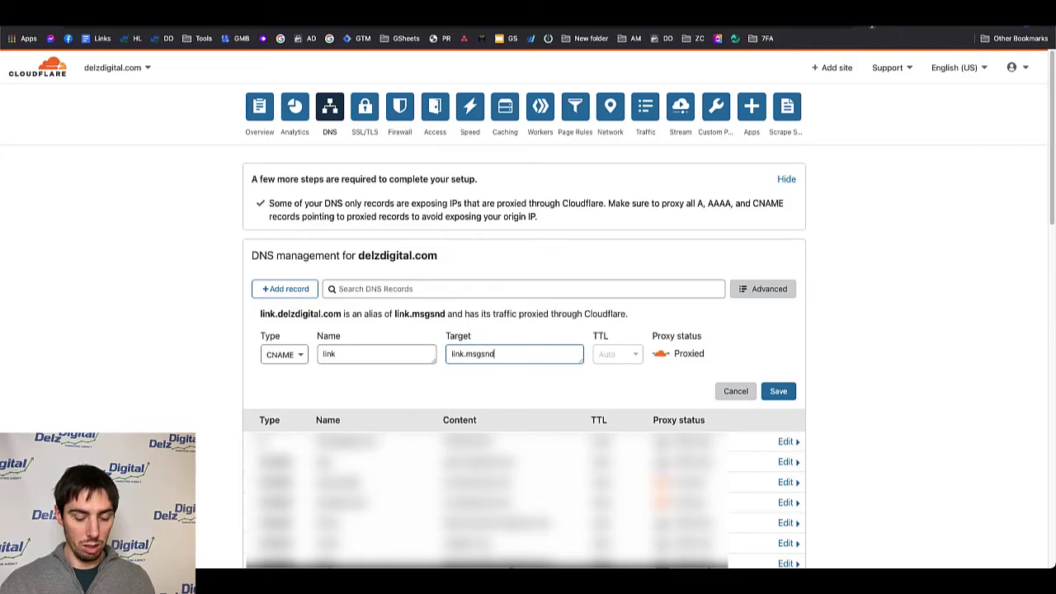
pyautogui.write('r.com')
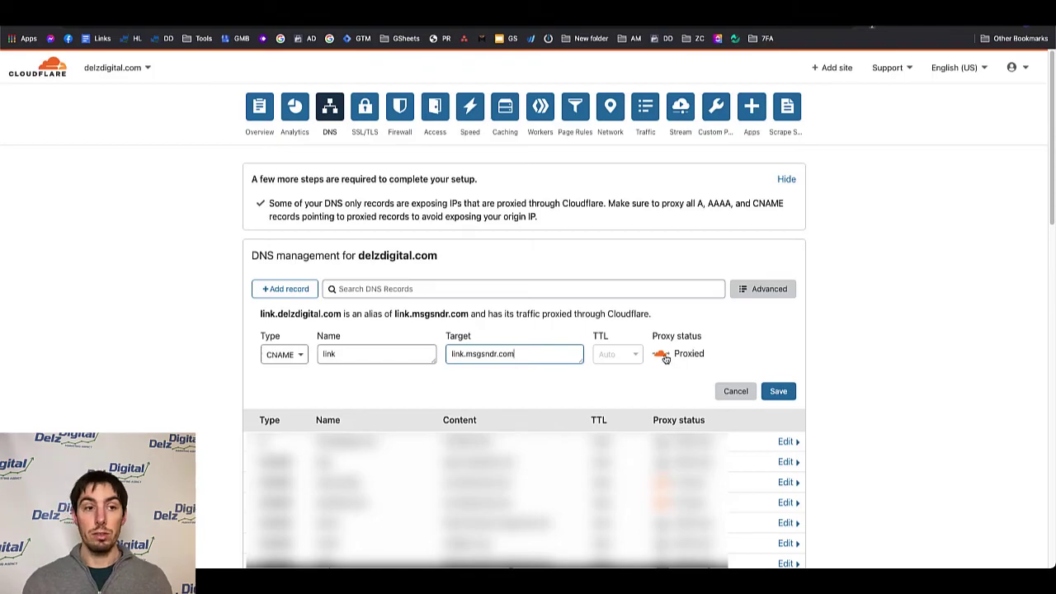
pyautogui.click(663, 357)
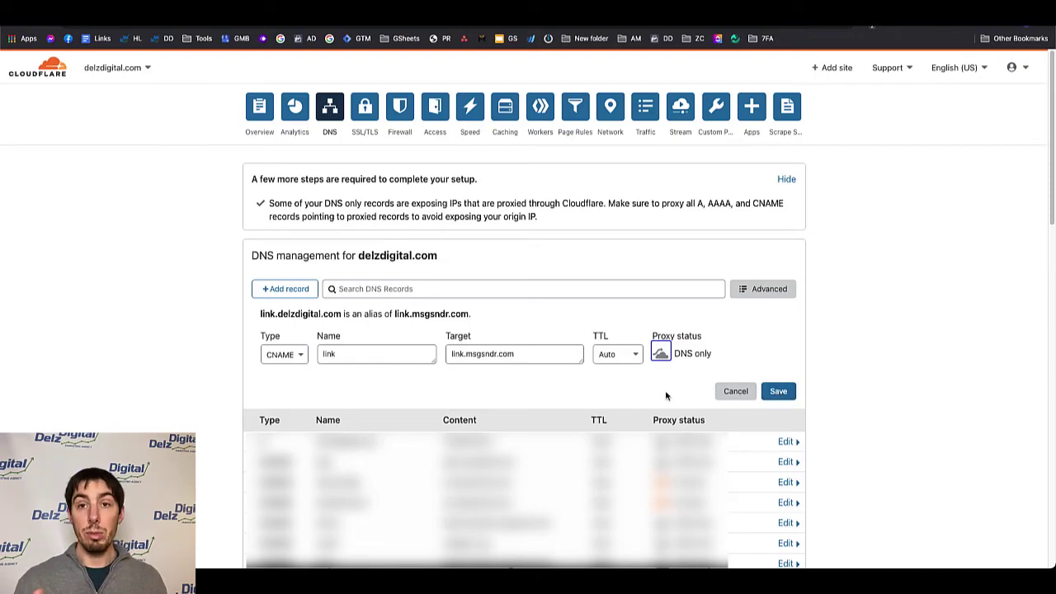
pyautogui.scroll(-3, 467, 394)
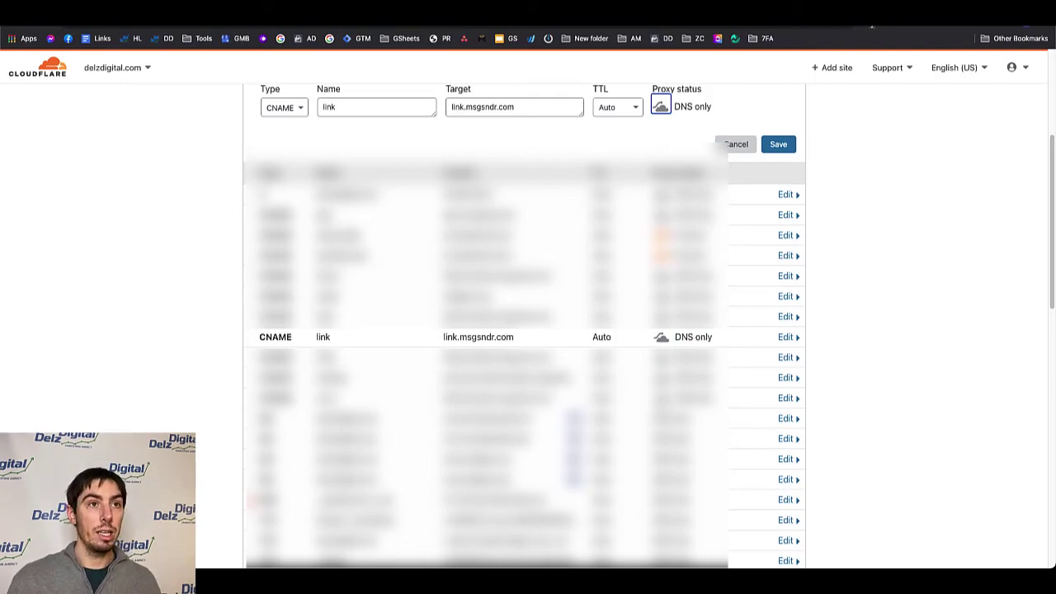
# Step: Switch to the agency CRM's company settings and review the API Domain entry and the option for updating the company
pyautogui.click(668, 26)
pyautogui.moveTo(410, 310); pyautogui.dragTo(278, 313)
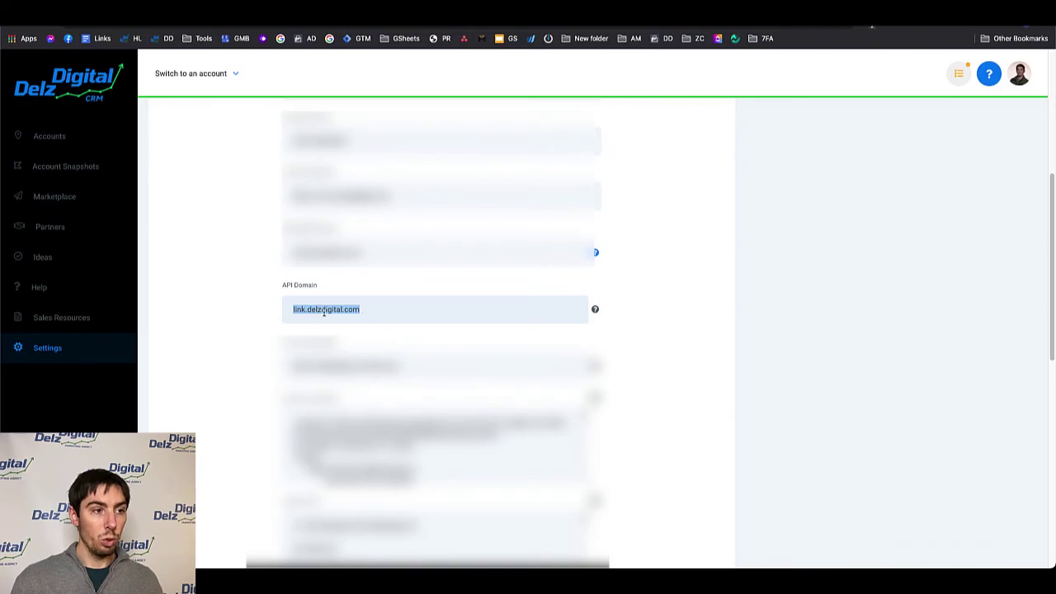
pyautogui.click(262, 322)
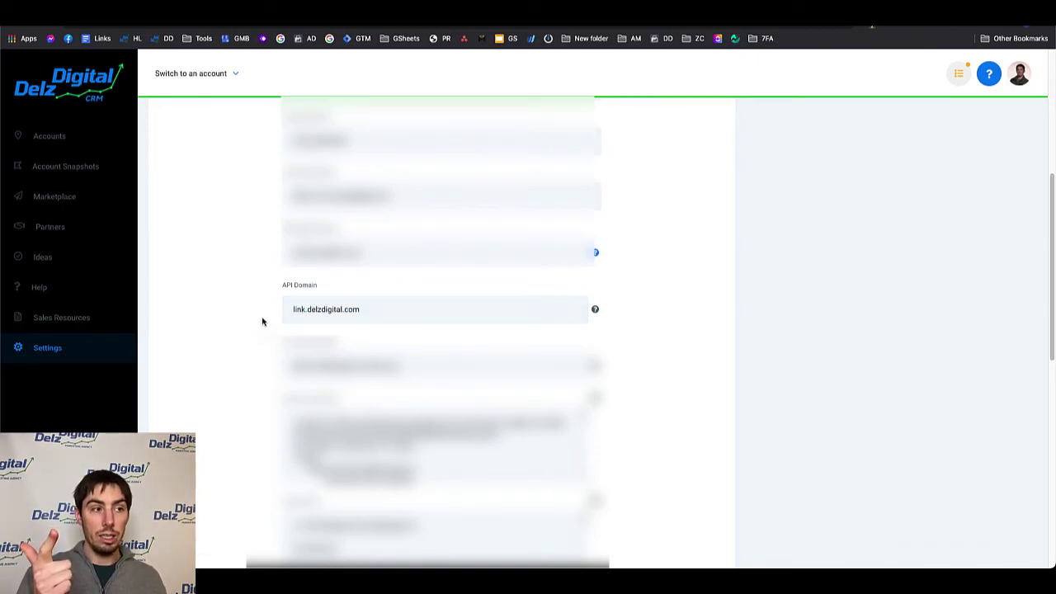
pyautogui.moveTo(363, 310); pyautogui.dragTo(254, 309)
pyautogui.click(256, 330)
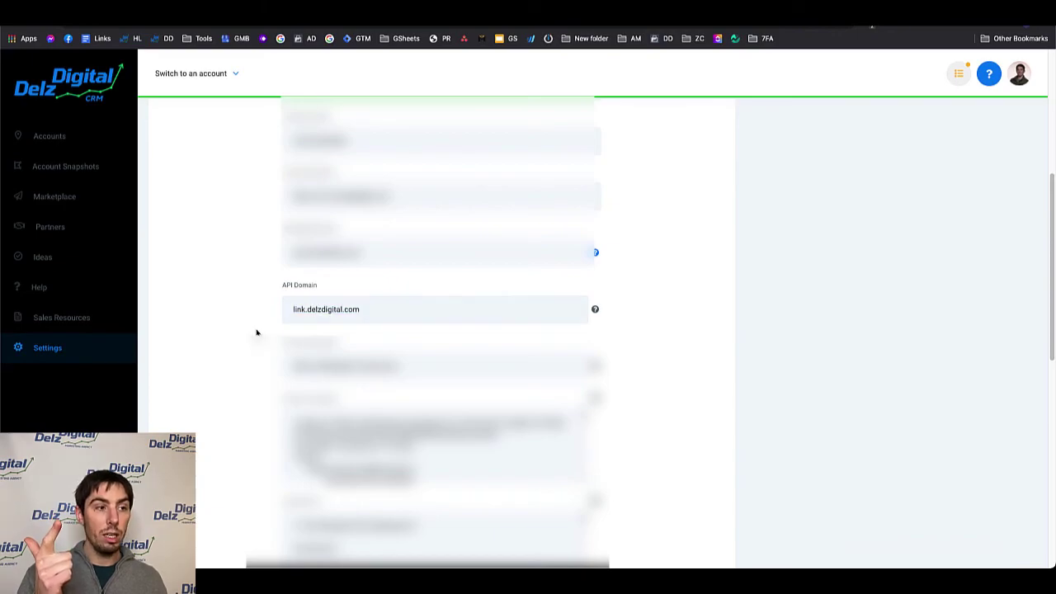
pyautogui.scroll(-3, 255, 334)
pyautogui.scroll(-1, 256, 334)
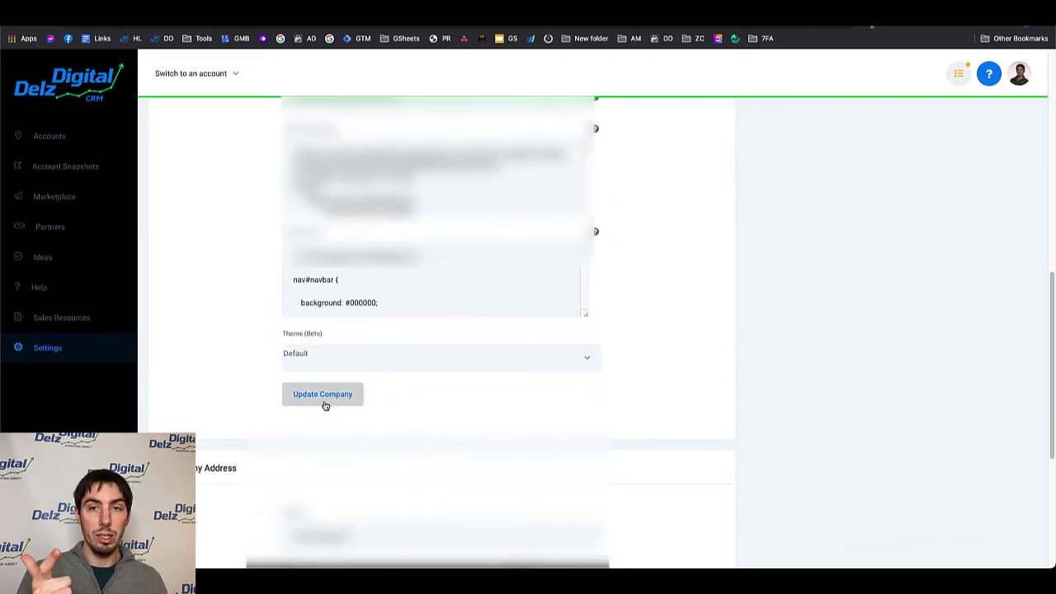